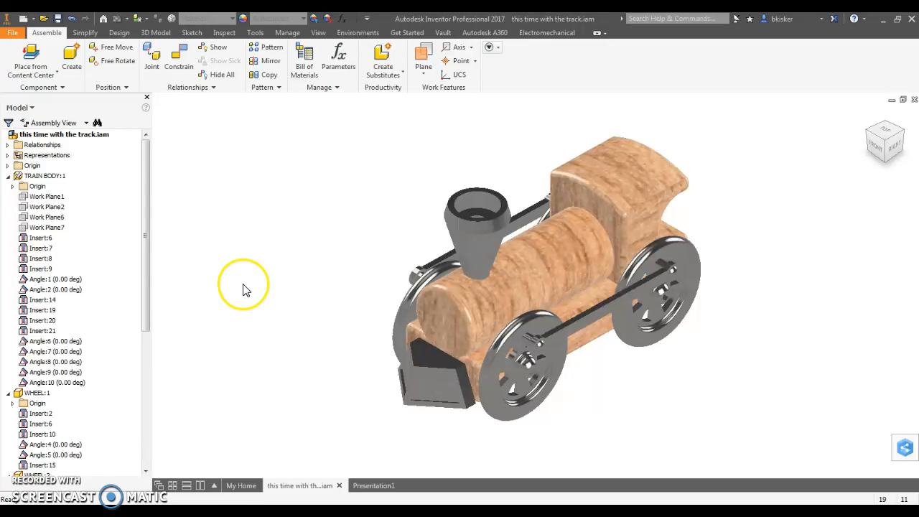
{"action": "left_click", "coordinate": [23, 19]}
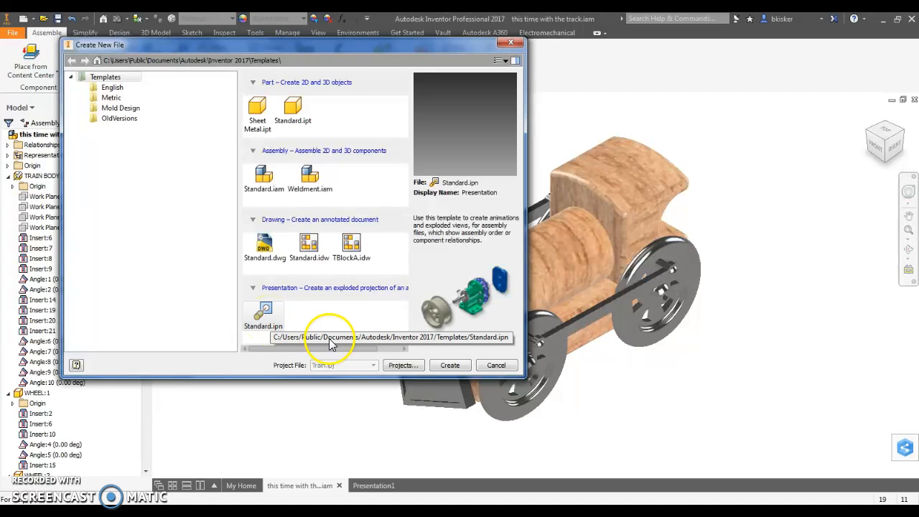
{"action": "left_click", "coordinate": [260, 318]}
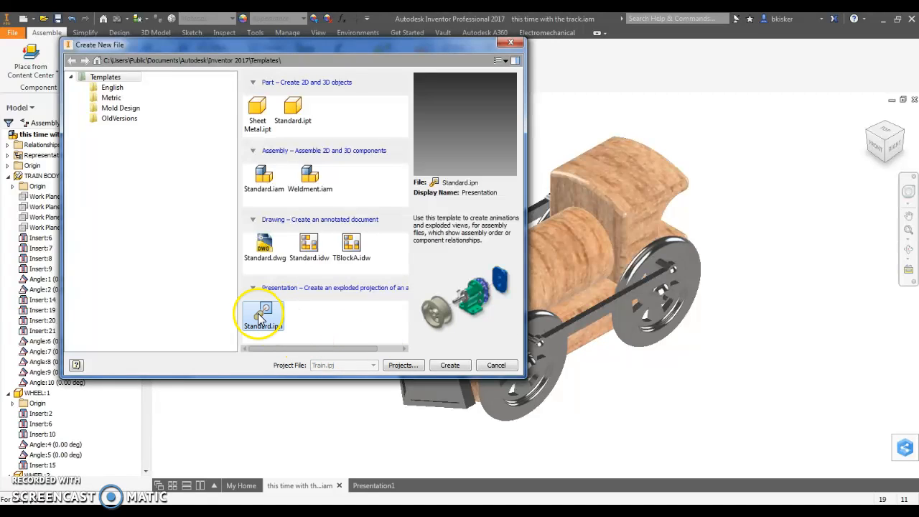
{"action": "left_click", "coordinate": [493, 365]}
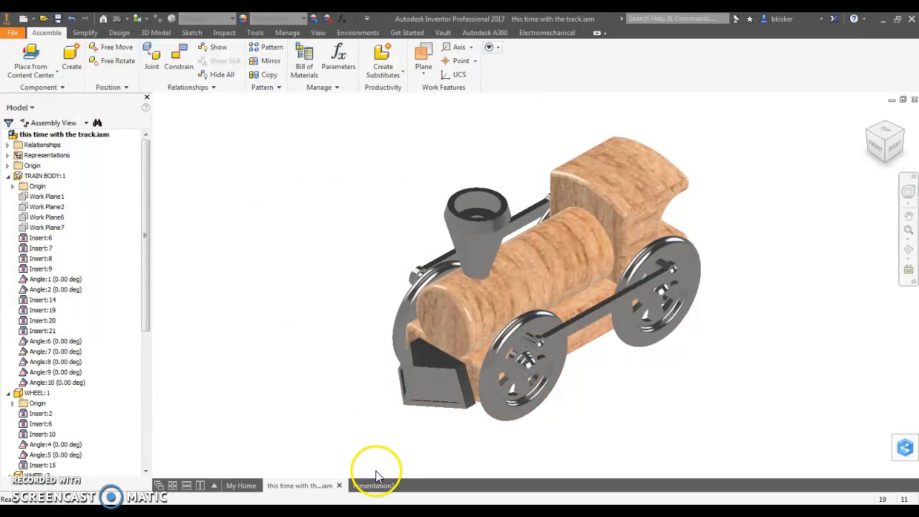
Insert the assembly "this time with the track.iam" into the open Presentation1 file
{"action": "left_click", "coordinate": [375, 486]}
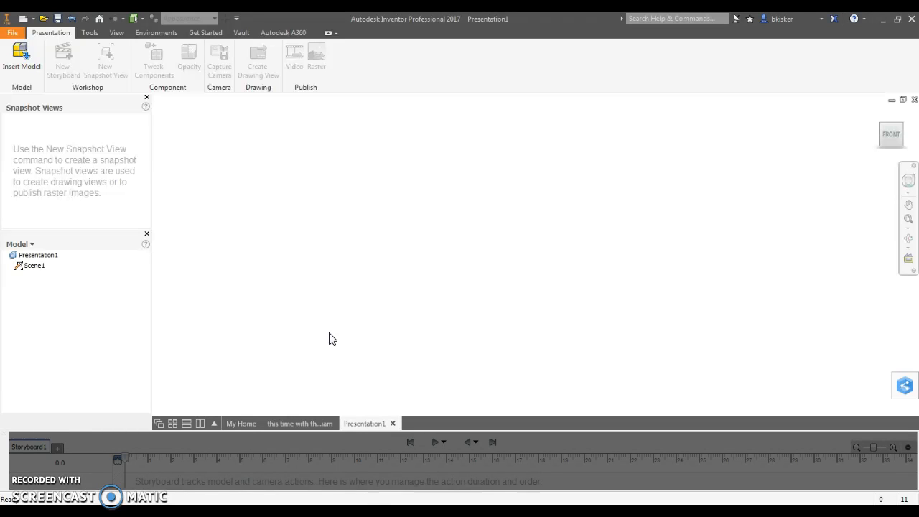
{"action": "left_click", "coordinate": [17, 63]}
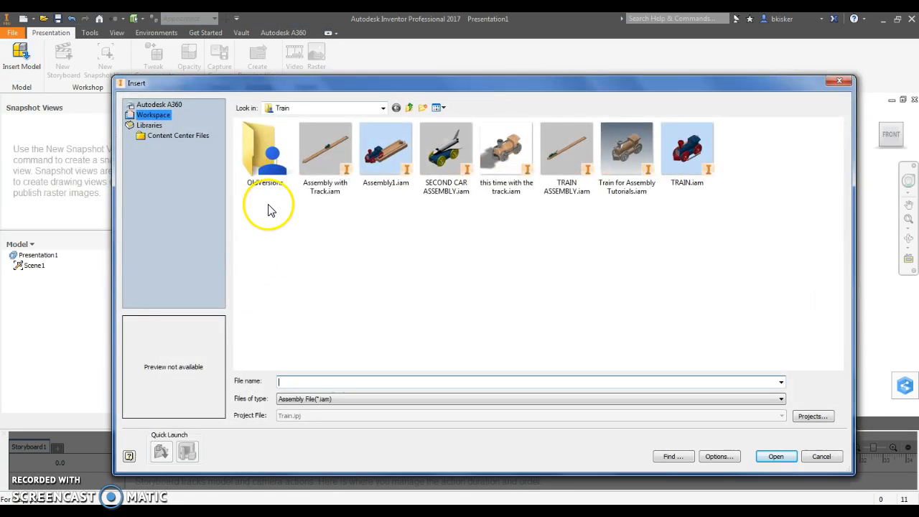
{"action": "left_click", "coordinate": [340, 168]}
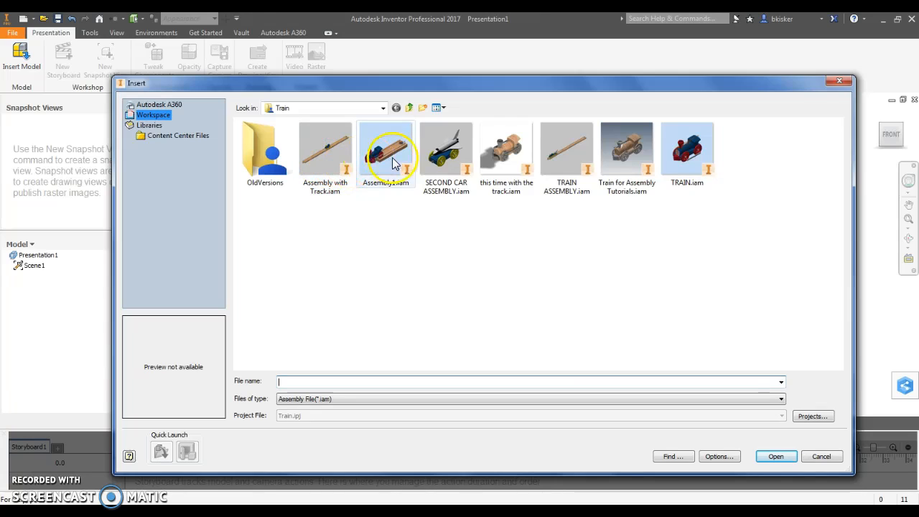
{"action": "left_click", "coordinate": [505, 152]}
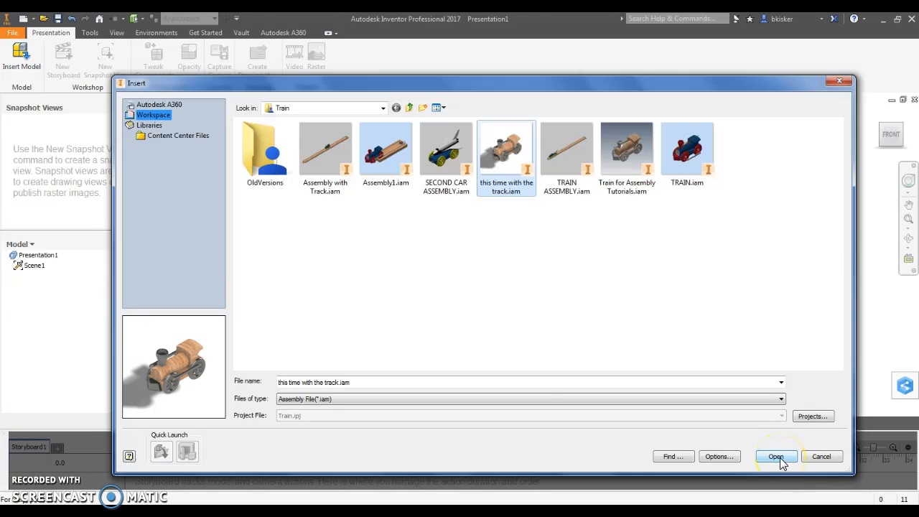
{"action": "left_click", "coordinate": [777, 458]}
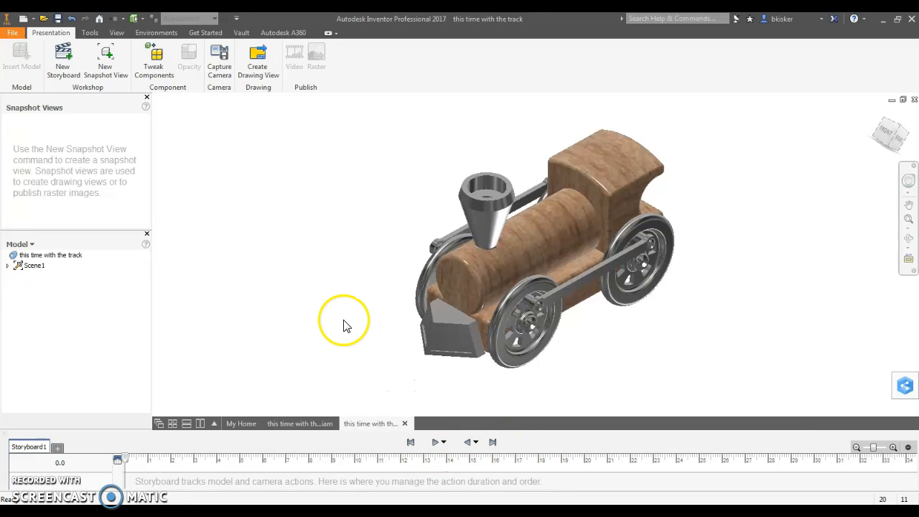
Tweak the front linkage peg on the near side 4 in straight outward from the wheel
{"action": "left_click", "coordinate": [155, 74]}
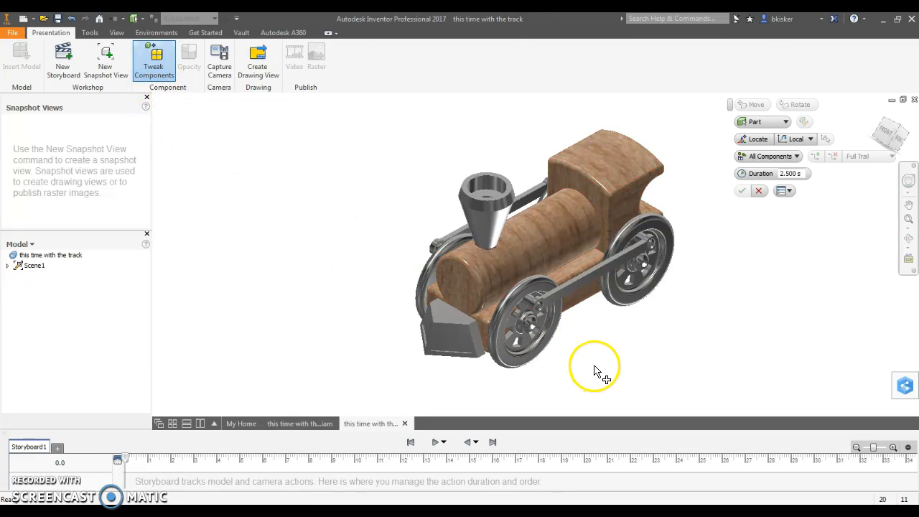
{"action": "middle_click_drag", "start_coordinate": [593, 355], "coordinate": [524, 307]}
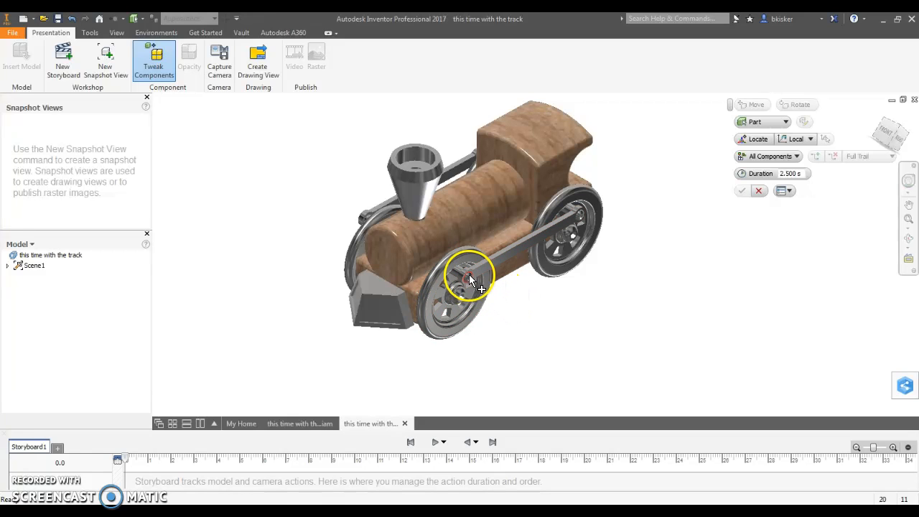
{"action": "left_click", "coordinate": [486, 293]}
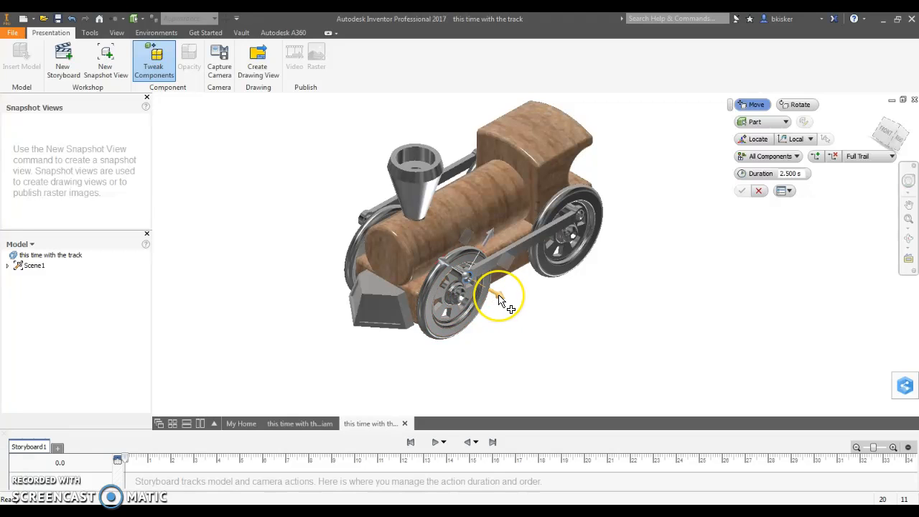
{"action": "left_click_drag", "start_coordinate": [499, 296], "coordinate": [634, 375]}
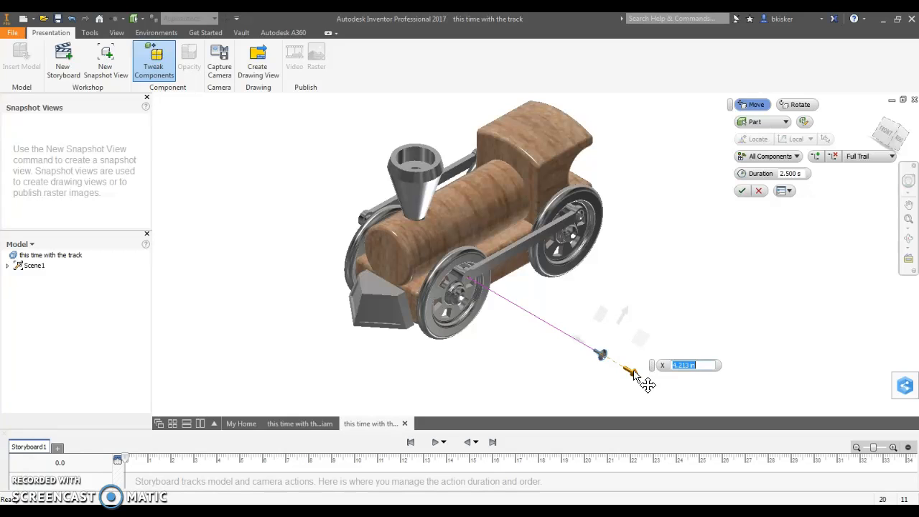
{"action": "type", "text": "4"}
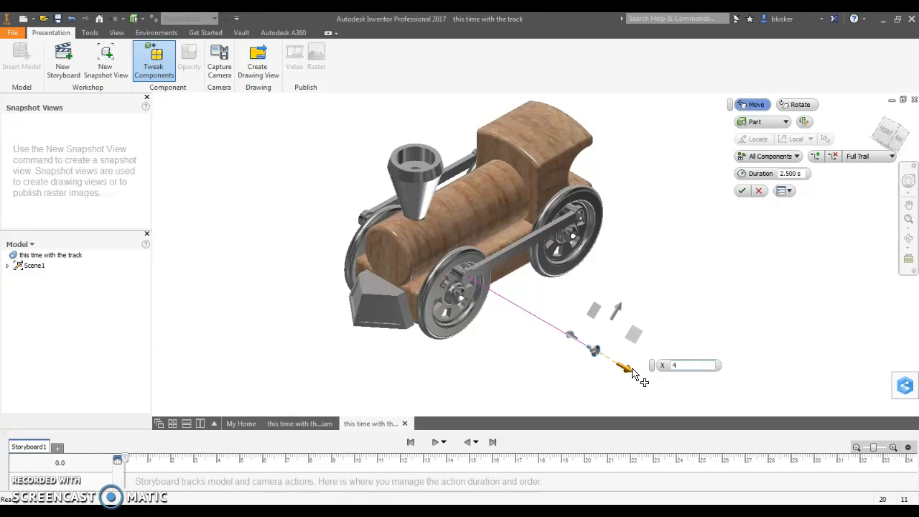
{"action": "key", "text": "Return"}
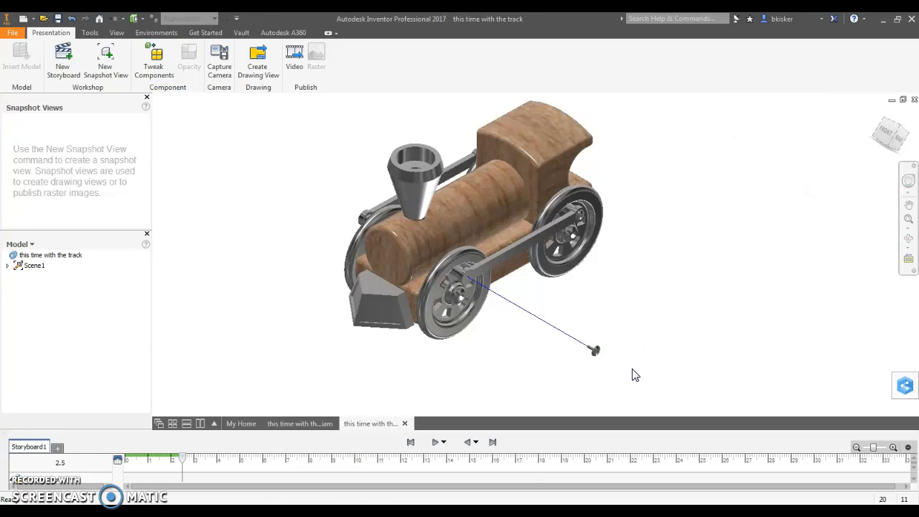
Tweak the rear linkage peg on the near side 4 in straight outward from the wheel
{"action": "left_click", "coordinate": [155, 57]}
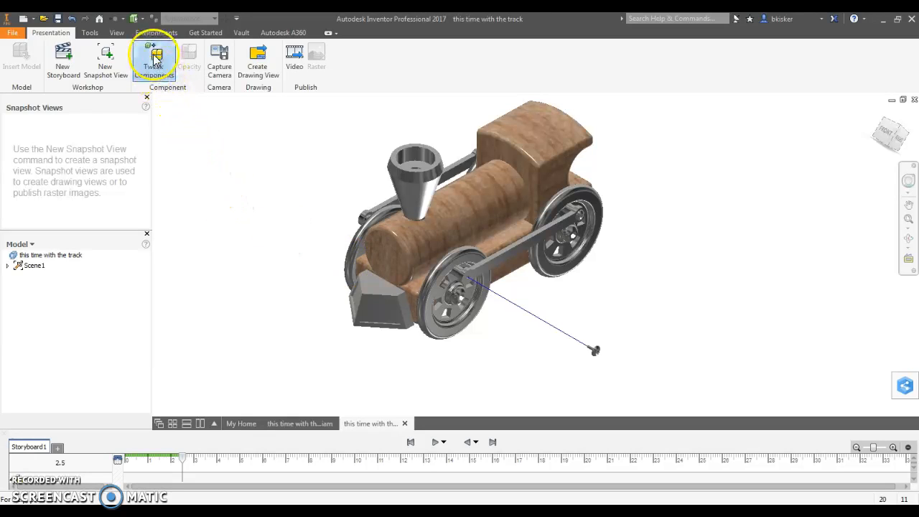
{"action": "left_click", "coordinate": [587, 221]}
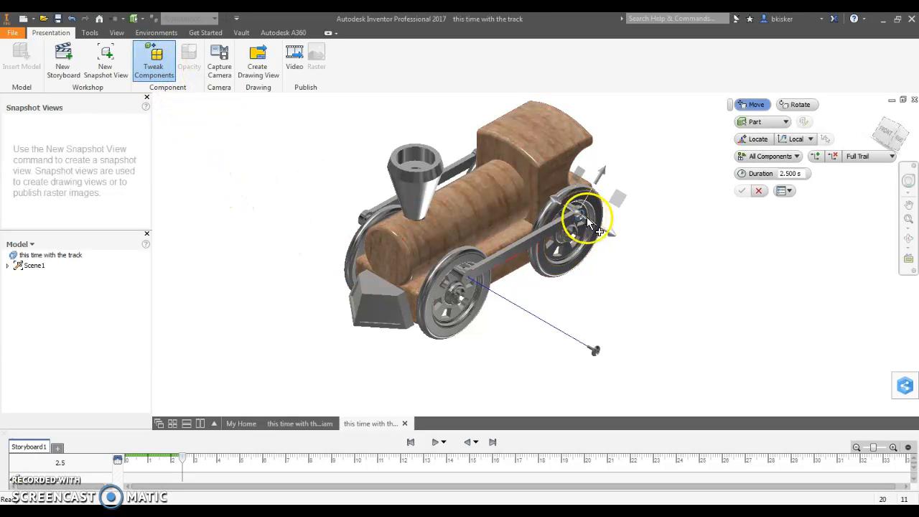
{"action": "left_click_drag", "start_coordinate": [611, 232], "coordinate": [676, 286]}
{"action": "type", "text": "4"}
{"action": "key", "text": "Return"}
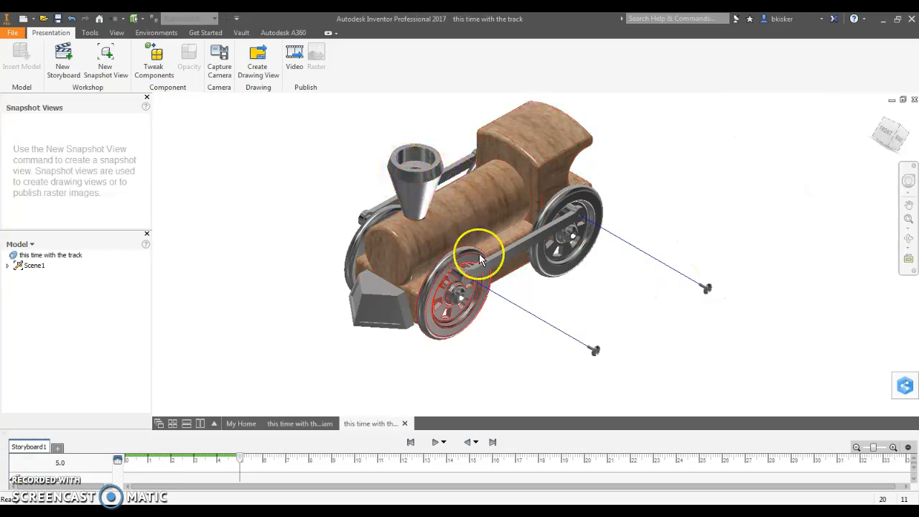
Tweak the near-side linkage arm 3 in outward from the wheels and play the storyboard animation
{"action": "left_click", "coordinate": [153, 58]}
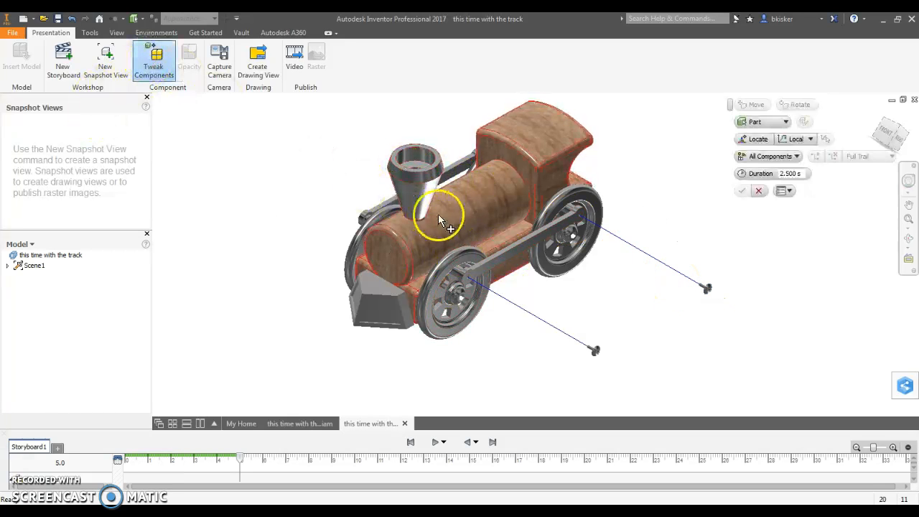
{"action": "left_click", "coordinate": [519, 248]}
{"action": "left_click_drag", "start_coordinate": [552, 266], "coordinate": [611, 296]}
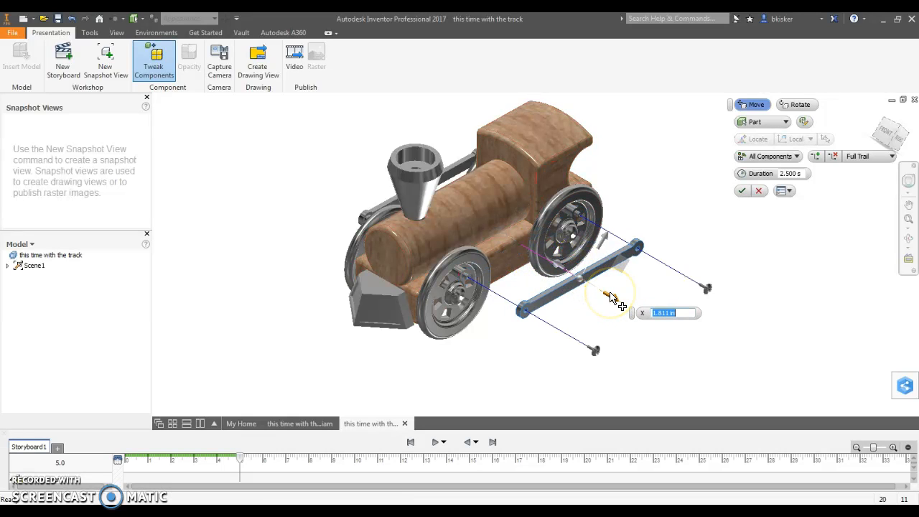
{"action": "type", "text": "3"}
{"action": "key", "text": "Return"}
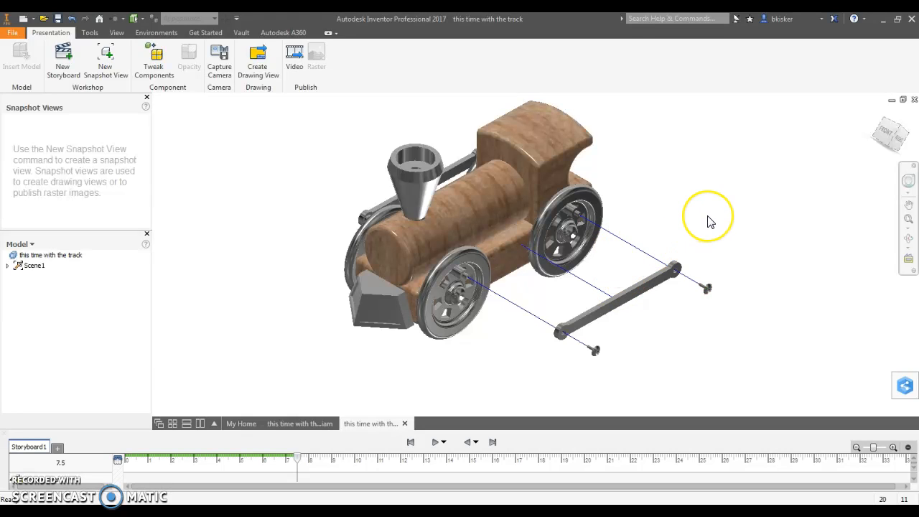
{"action": "left_click", "coordinate": [436, 443]}
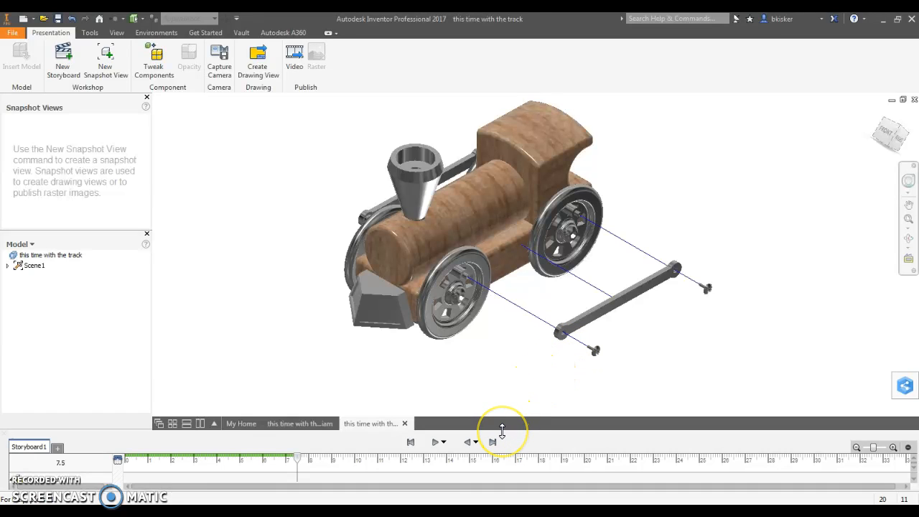
Expand the storyboard, shift the LINKAGE PEG:2 and LINKAGE ARM:1 actions to start at 0 s with LINKAGE PEG:1, and play it
{"action": "left_click_drag", "start_coordinate": [502, 430], "coordinate": [481, 302]}
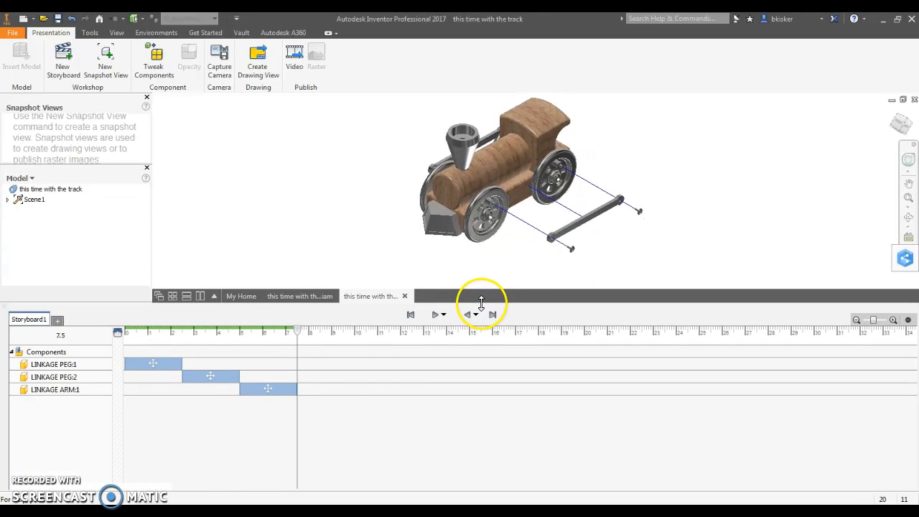
{"action": "left_click", "coordinate": [208, 378]}
{"action": "left_click_drag", "start_coordinate": [208, 384], "coordinate": [141, 381]}
{"action": "left_click", "coordinate": [263, 392]}
{"action": "left_click_drag", "start_coordinate": [263, 392], "coordinate": [138, 392]}
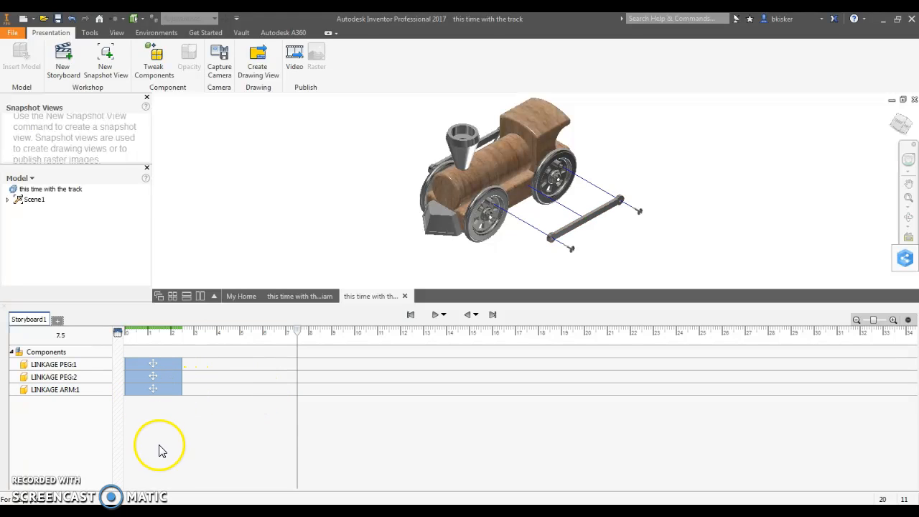
{"action": "left_click", "coordinate": [436, 315]}
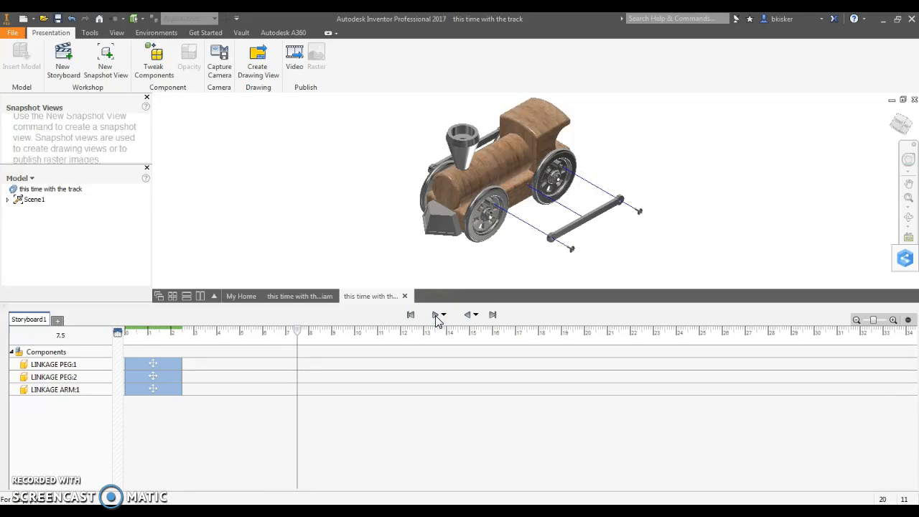
Lengthen the LINKAGE PEG:2 action to about 5.9 s and play the storyboard
{"action": "left_click", "coordinate": [168, 377]}
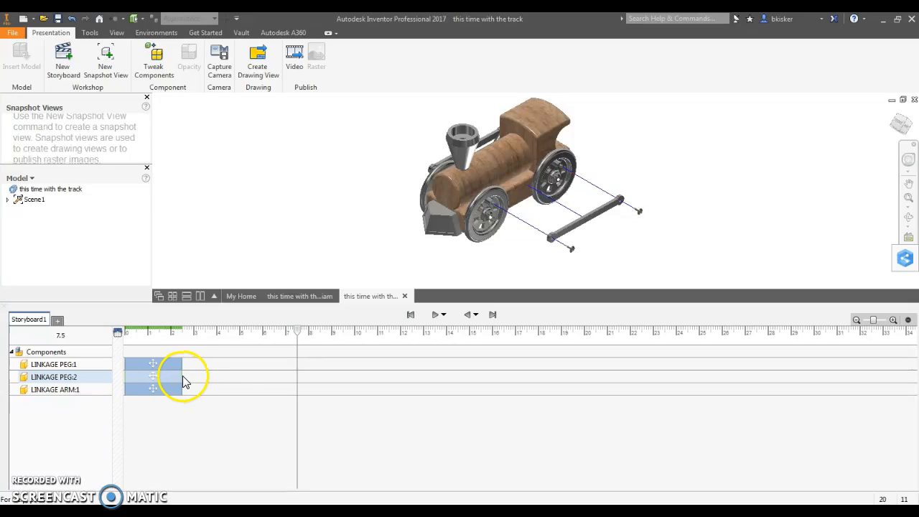
{"action": "left_click_drag", "start_coordinate": [180, 375], "coordinate": [260, 376]}
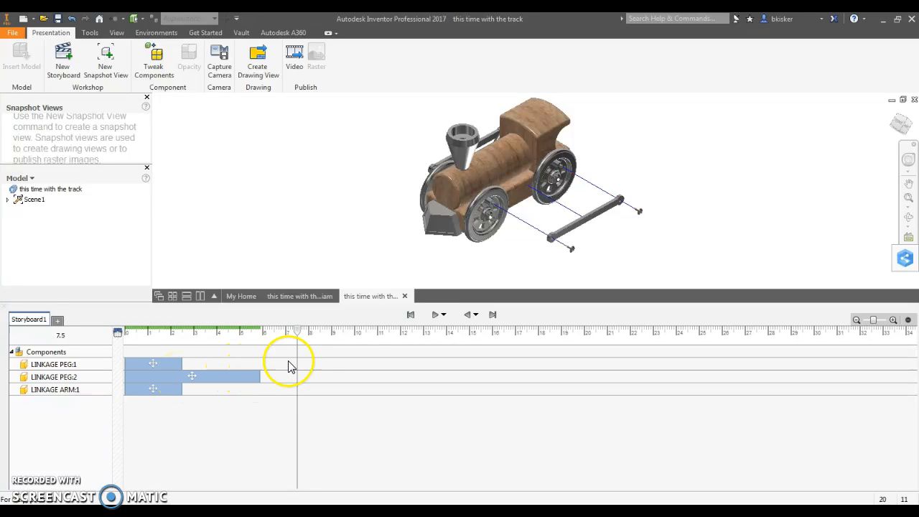
{"action": "left_click", "coordinate": [435, 314]}
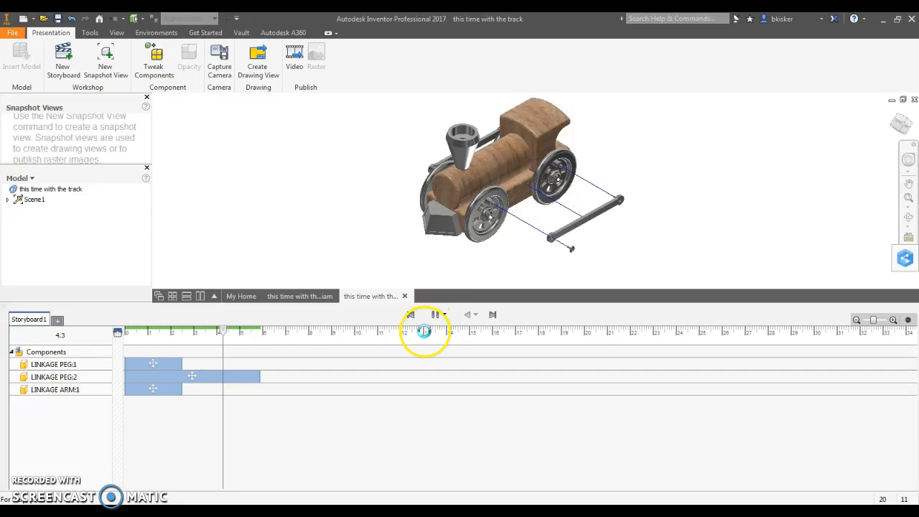
Shorten the LINKAGE PEG:2 action back to 2.5 s and play the storyboard
{"action": "left_click", "coordinate": [257, 376]}
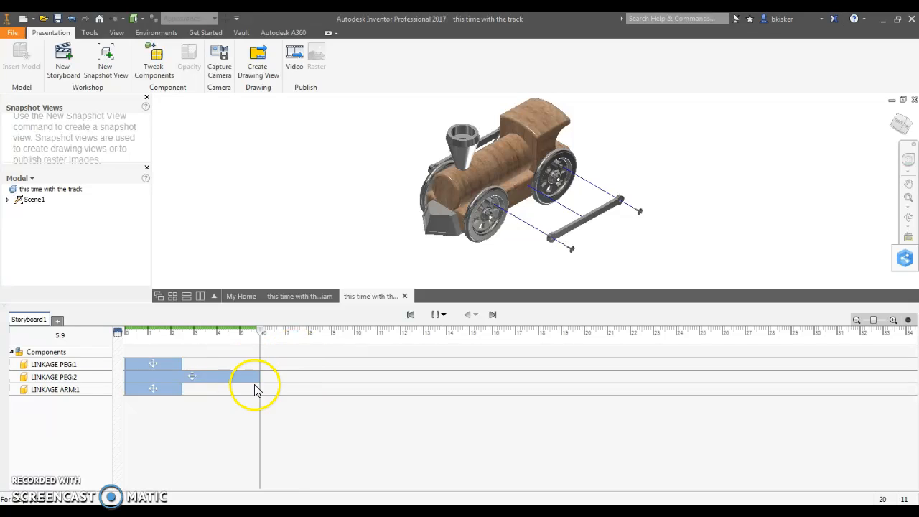
{"action": "left_click_drag", "start_coordinate": [260, 374], "coordinate": [183, 375]}
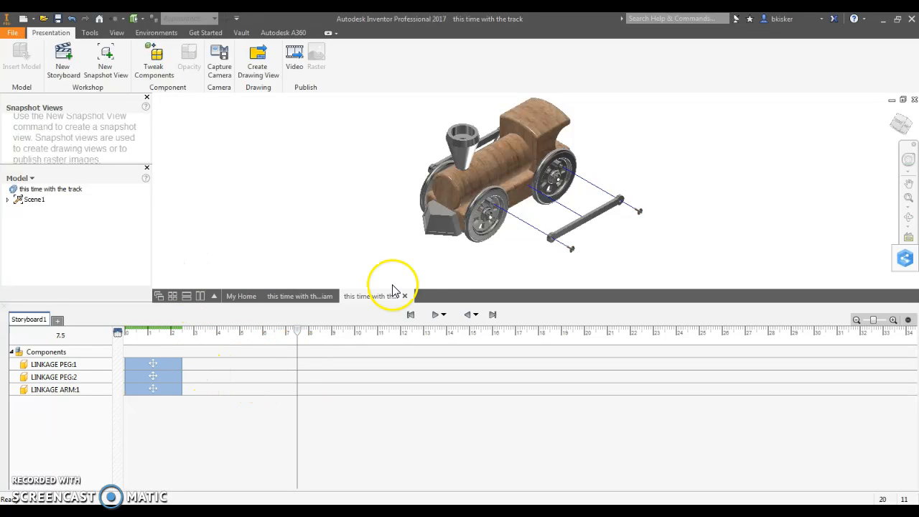
{"action": "left_click", "coordinate": [434, 315]}
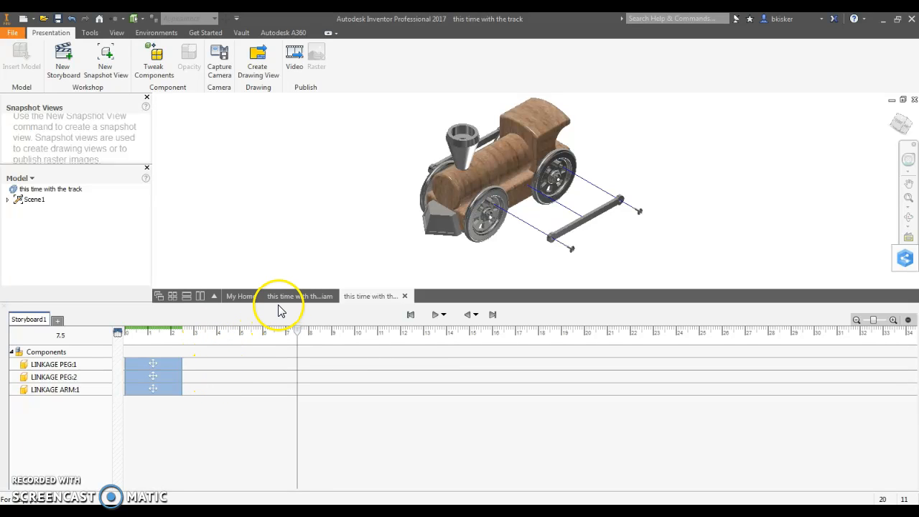
Shrink the storyboard area to enlarge the model view, and leave the front linkage peg unselected
{"action": "left_click_drag", "start_coordinate": [256, 304], "coordinate": [260, 445]}
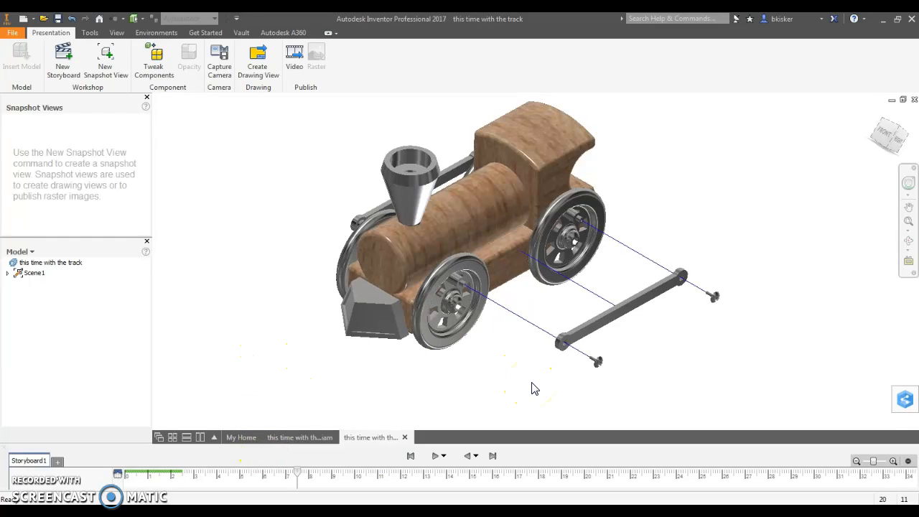
{"action": "left_click", "coordinate": [593, 364]}
{"action": "left_click", "coordinate": [618, 386]}
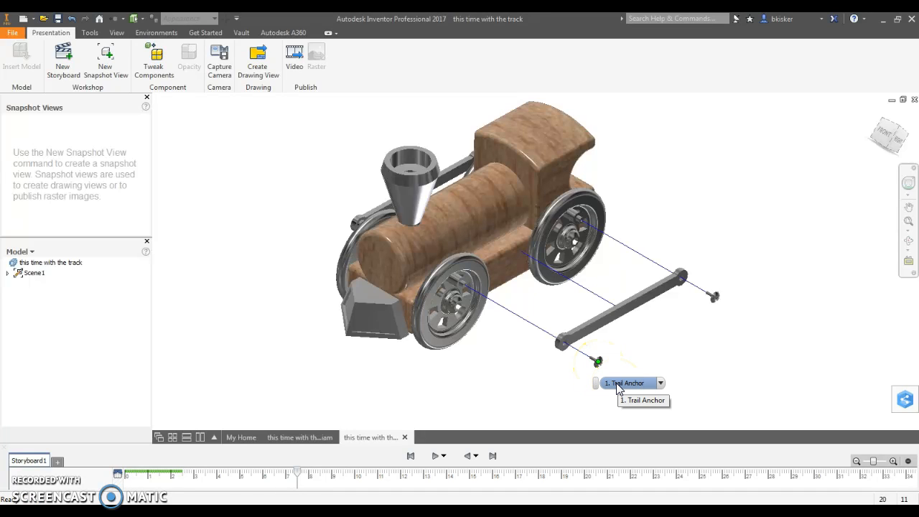
{"action": "left_click", "coordinate": [472, 324]}
{"action": "left_click", "coordinate": [251, 343]}
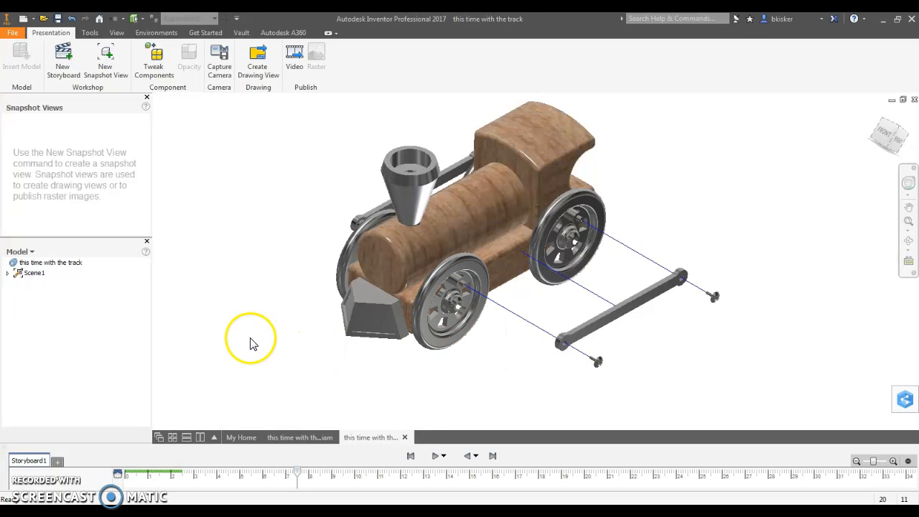
Expand the scene's tweaks and rename the front linkage peg's tweak, Tweak:1, as Front Left Linkage Peg
{"action": "left_click", "coordinate": [11, 294]}
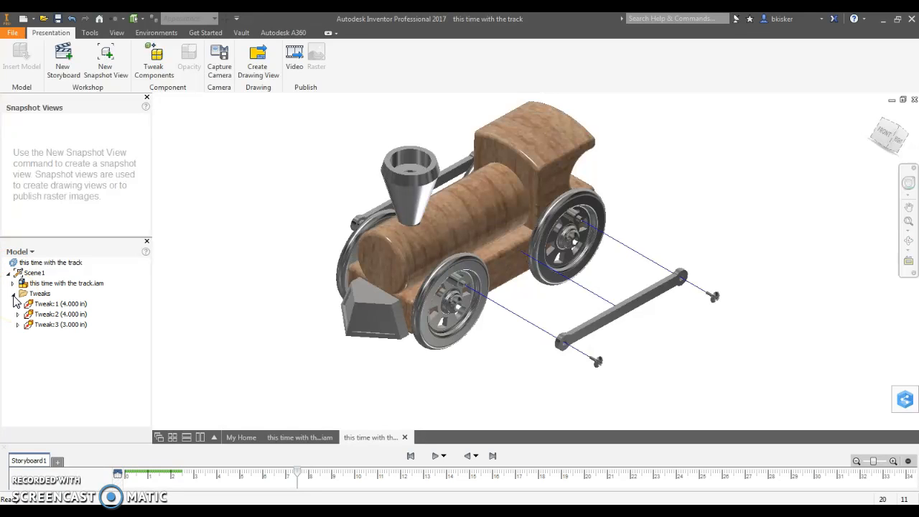
{"action": "left_click", "coordinate": [49, 306]}
{"action": "left_click", "coordinate": [48, 304]}
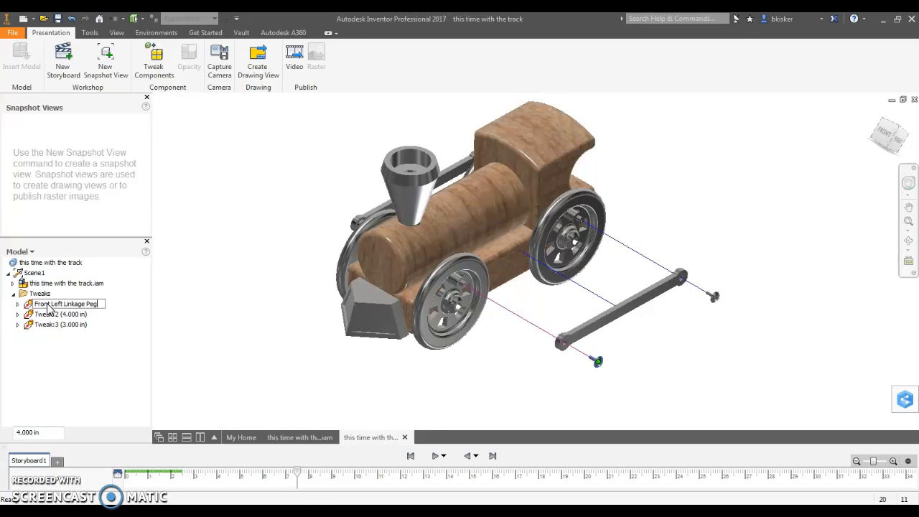
{"action": "left_click", "coordinate": [86, 361]}
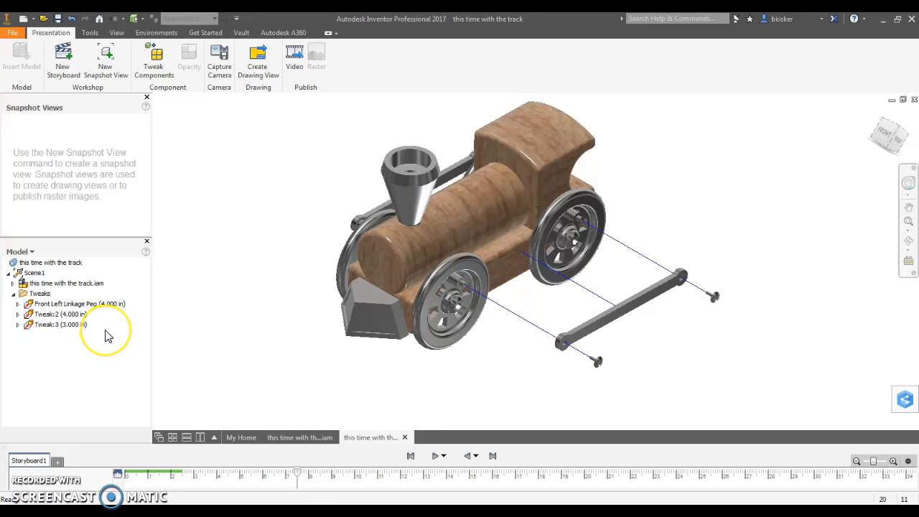
Edit the Front Left Linkage Peg tweak and set its distance to 5 in
{"action": "left_click", "coordinate": [54, 315]}
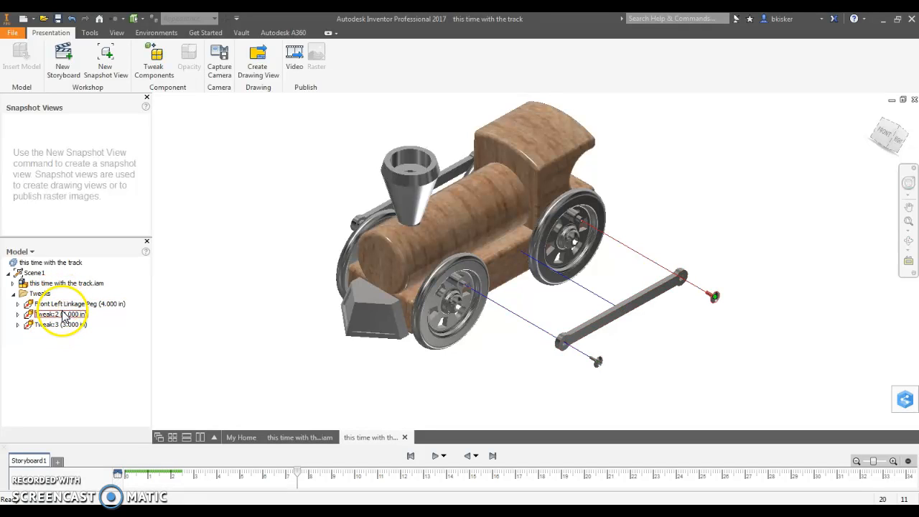
{"action": "left_click", "coordinate": [86, 305]}
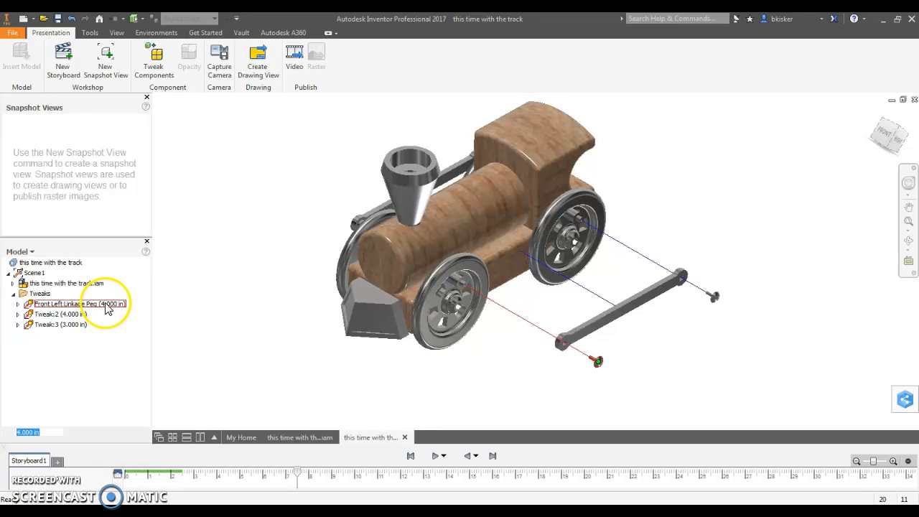
{"action": "double_click", "coordinate": [107, 306]}
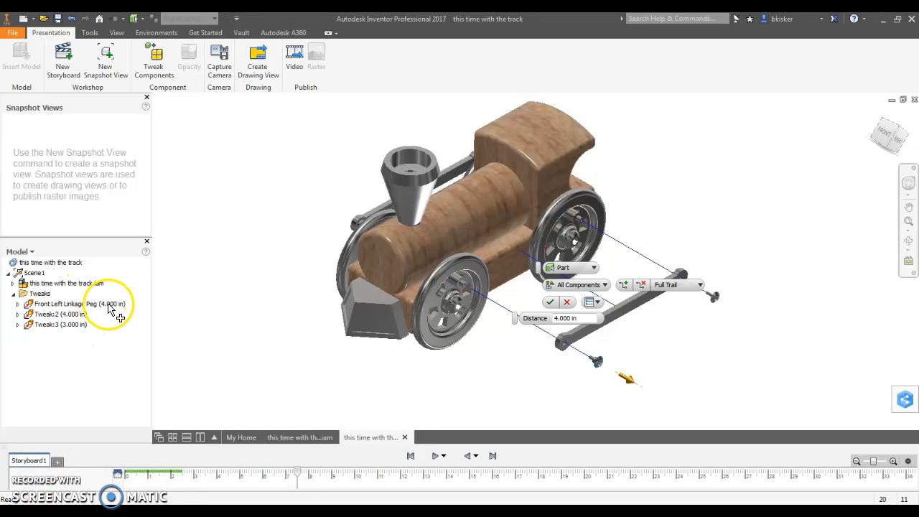
{"action": "left_click", "coordinate": [533, 313]}
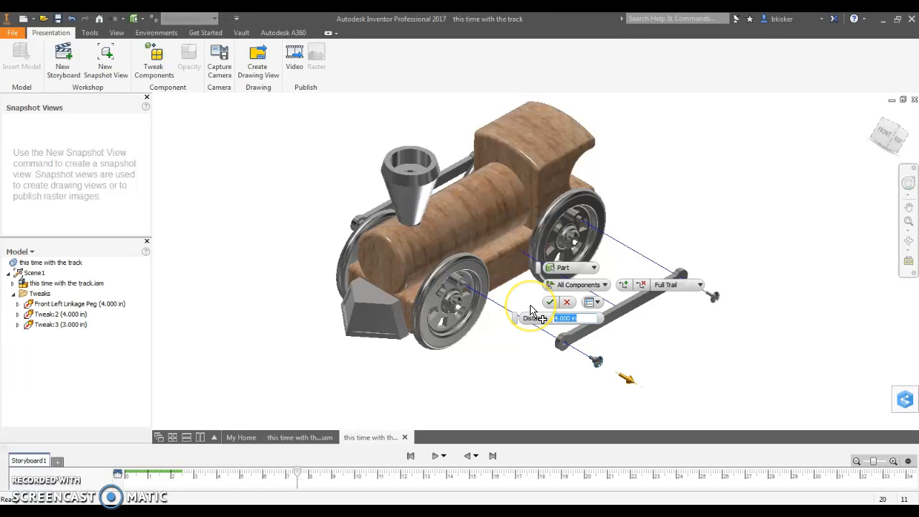
{"action": "type", "text": "5"}
{"action": "key", "text": "Return"}
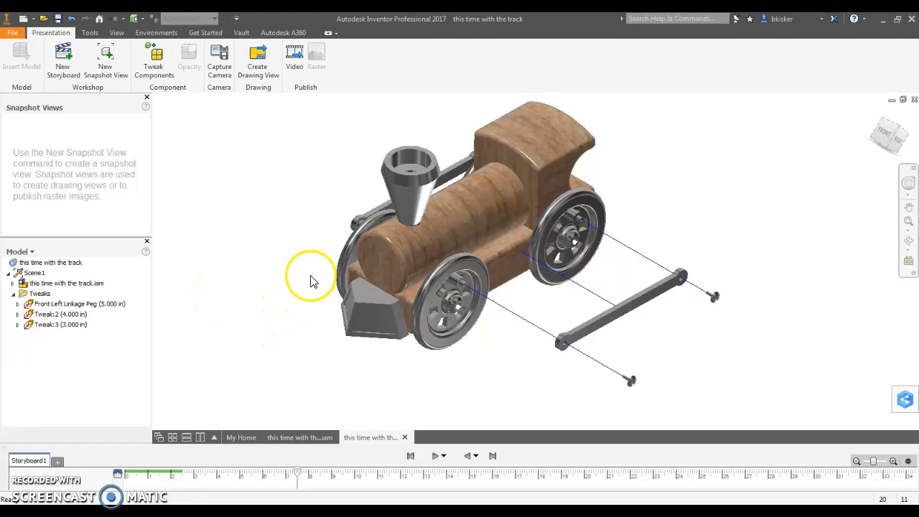
Orient the view squarely onto the train's smokestack end and set the current view as Front
{"action": "left_click", "coordinate": [898, 132]}
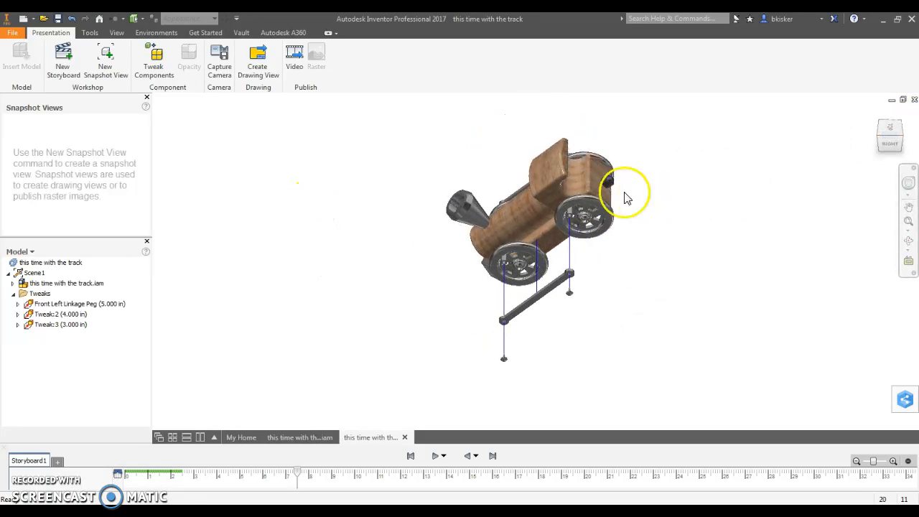
{"action": "left_click", "coordinate": [878, 118]}
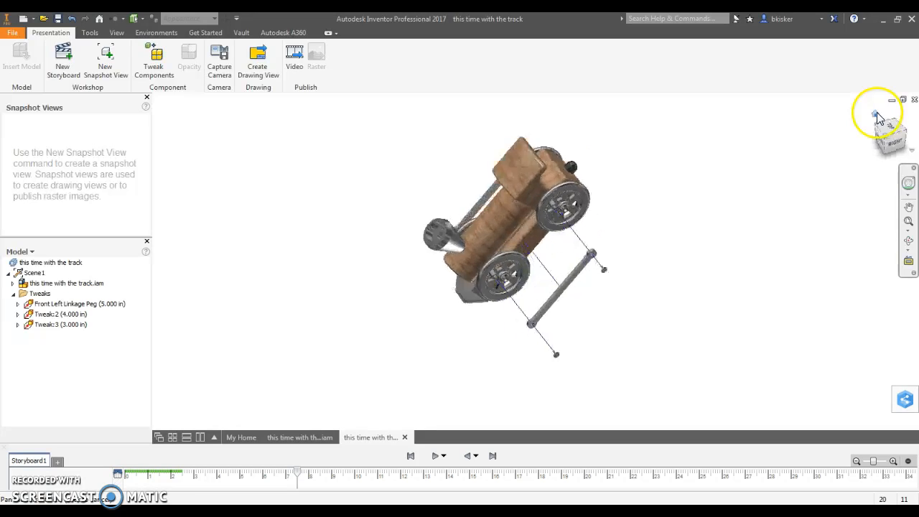
{"action": "left_click", "coordinate": [892, 157]}
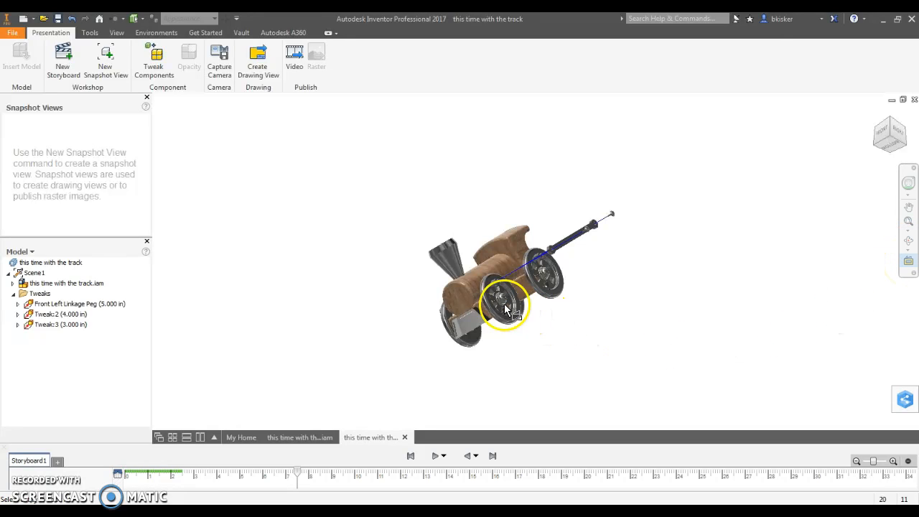
{"action": "left_click", "coordinate": [460, 295]}
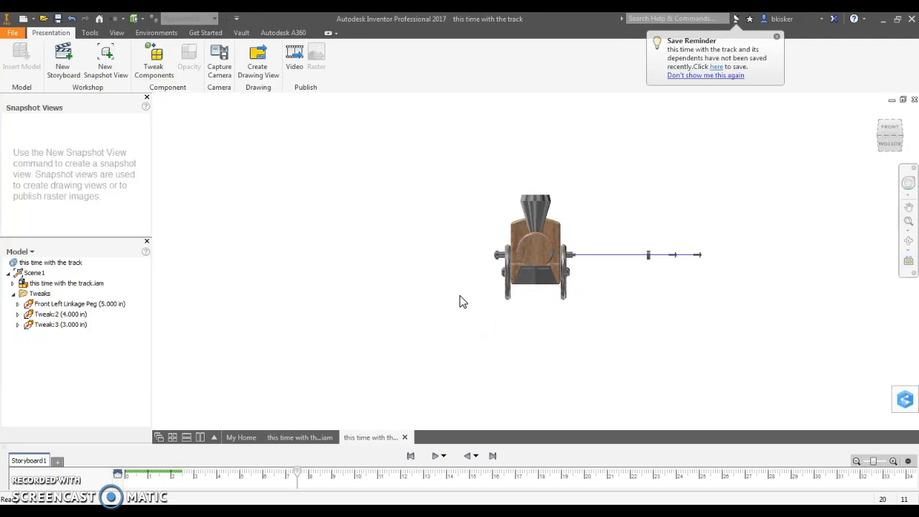
{"action": "right_click", "coordinate": [893, 136]}
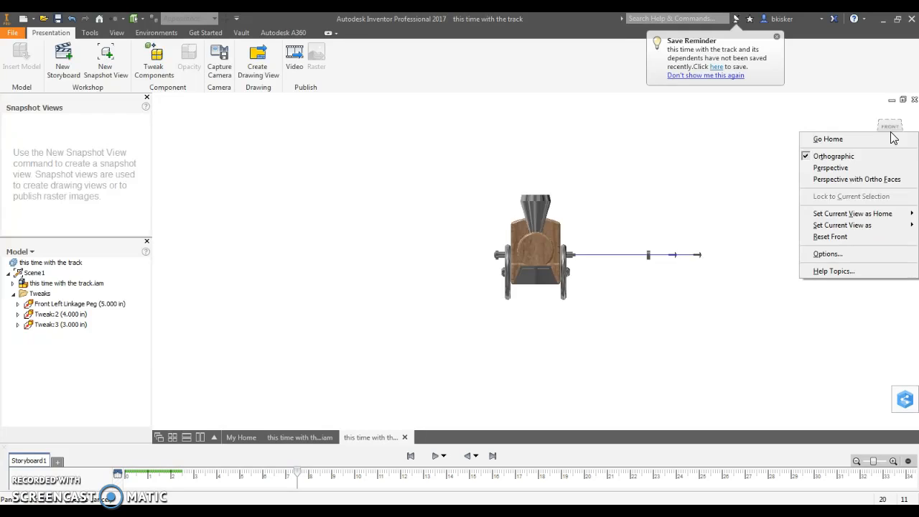
{"action": "mouse_move", "coordinate": [841, 224]}
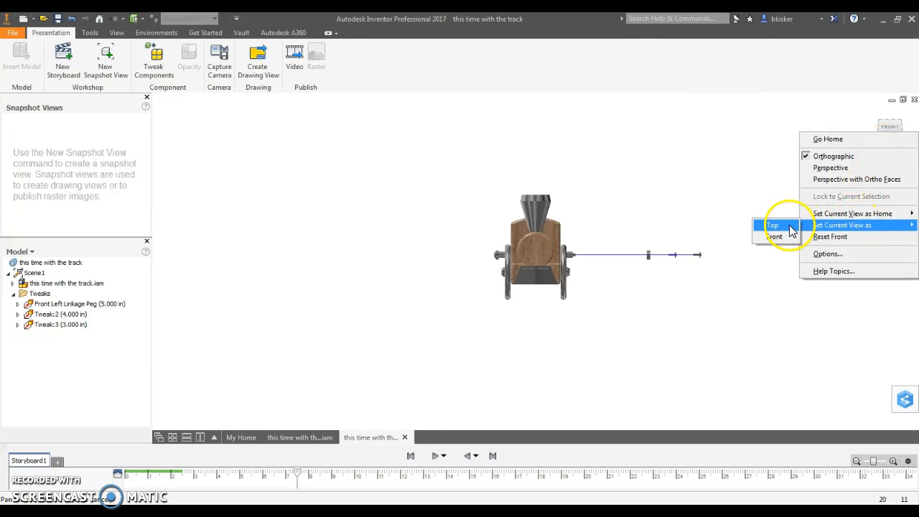
{"action": "left_click", "coordinate": [786, 239]}
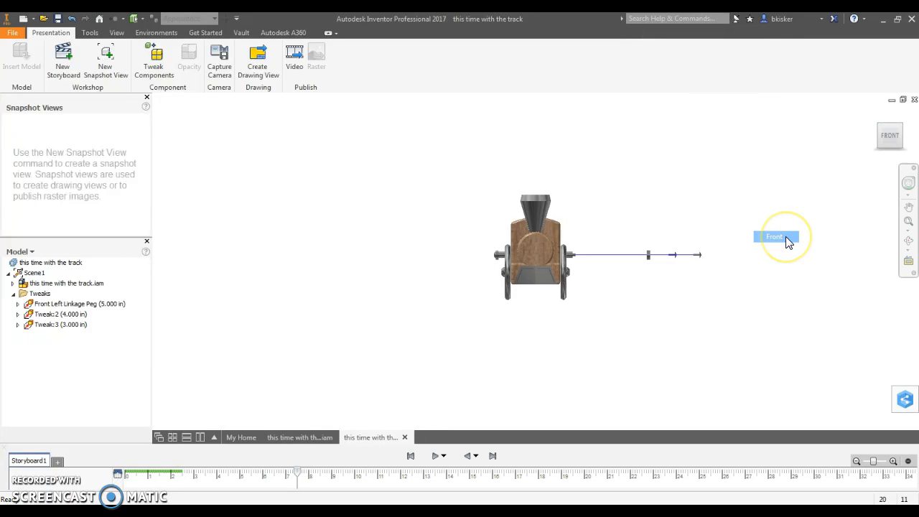
Turn the train to the isometric front-top-right view, set it as Home with Fit to View, and go to the home view
{"action": "left_click", "coordinate": [904, 132]}
{"action": "right_click", "coordinate": [892, 140]}
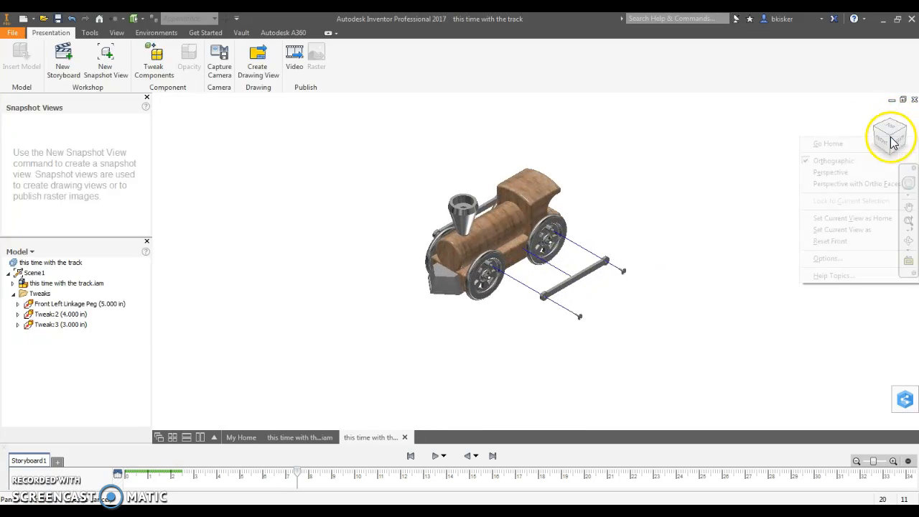
{"action": "mouse_move", "coordinate": [880, 218]}
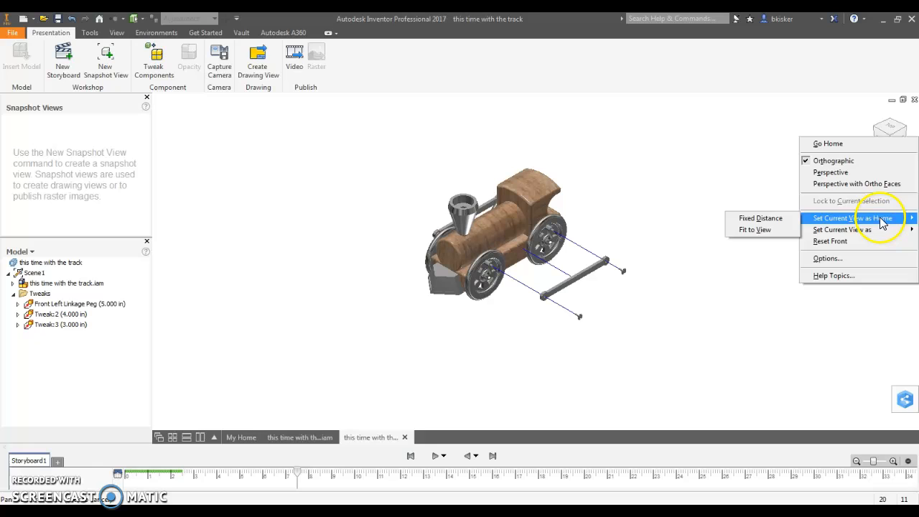
{"action": "left_click", "coordinate": [776, 230]}
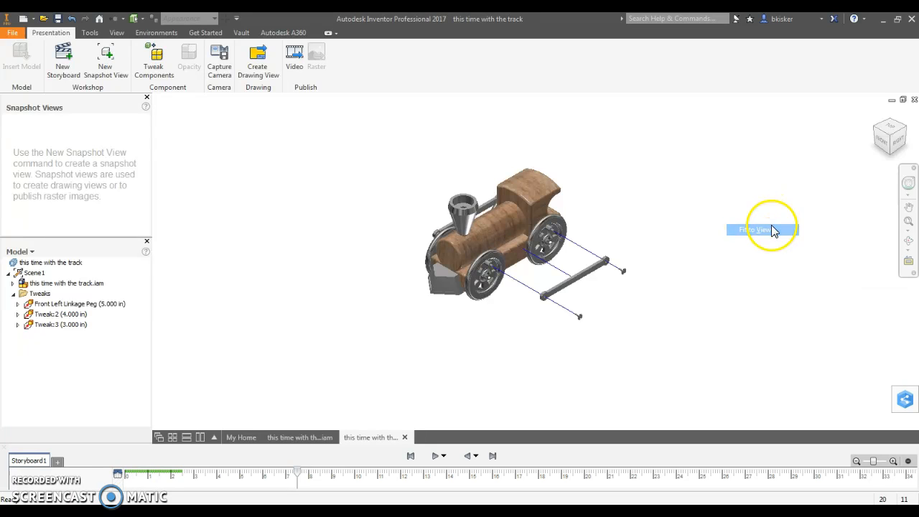
{"action": "left_click", "coordinate": [880, 123]}
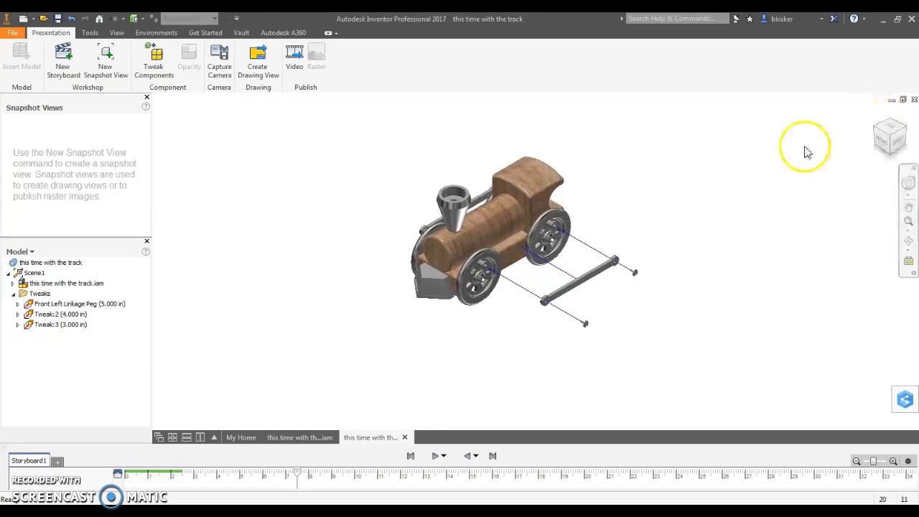